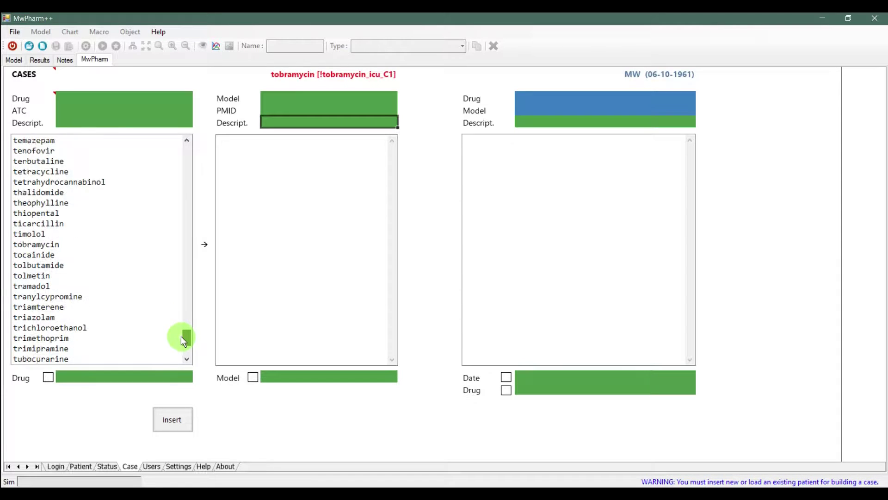
Step: Select vancomycin as the case drug and load its vancomycin__adult_C2 model
left_click(40, 276)
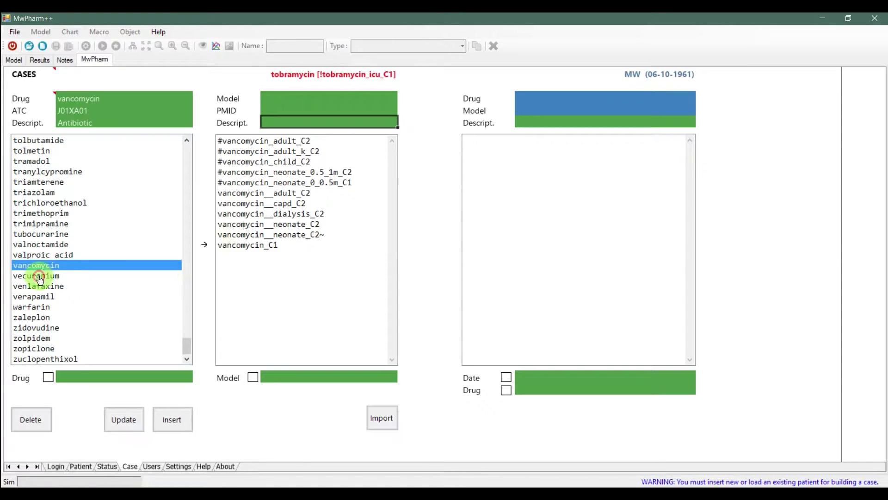
left_click(291, 141)
left_click(280, 193)
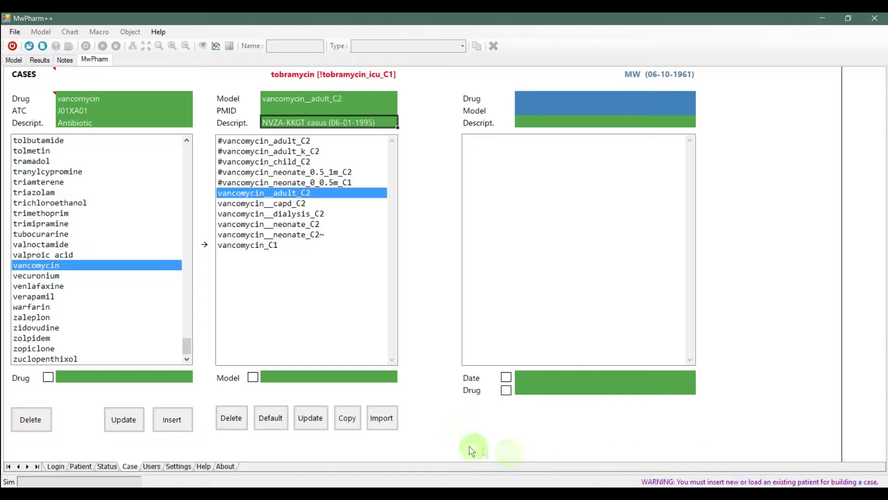
Step: Pick the intended patient from the Patient list and load them into the vancomycin case
left_click(79, 467)
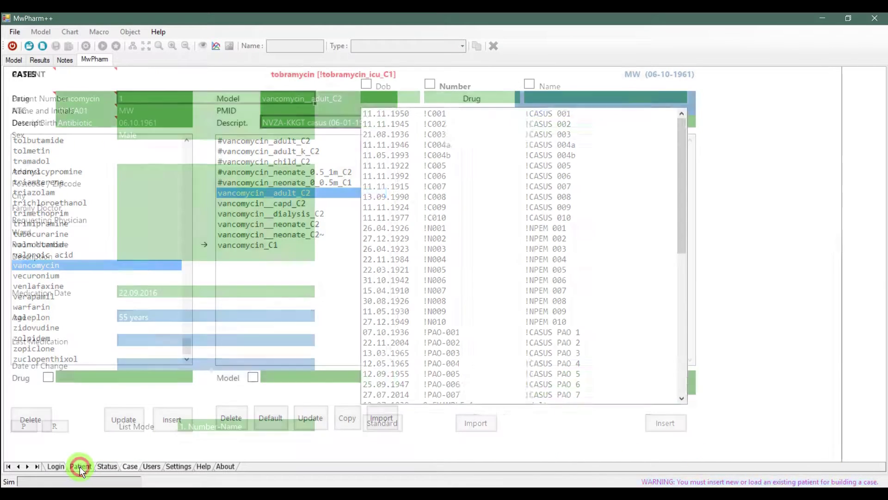
scroll(574, 220, "down", 8)
scroll(575, 220, "down", 1)
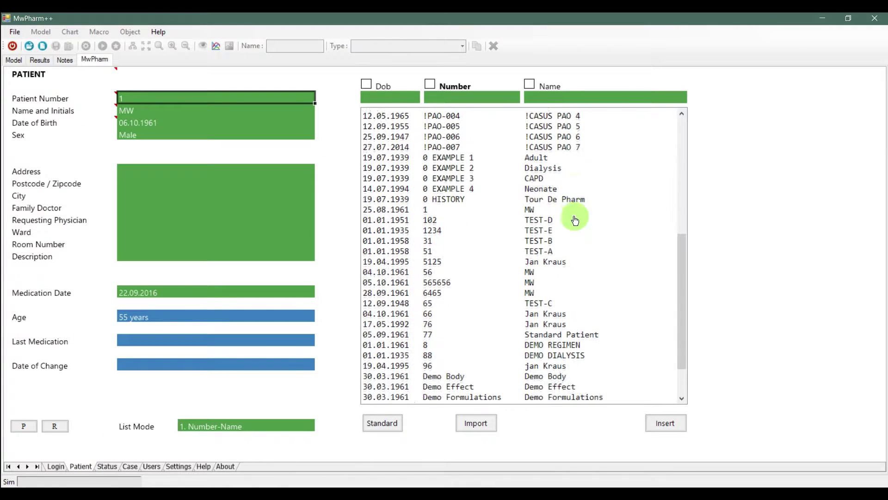
left_click(444, 261)
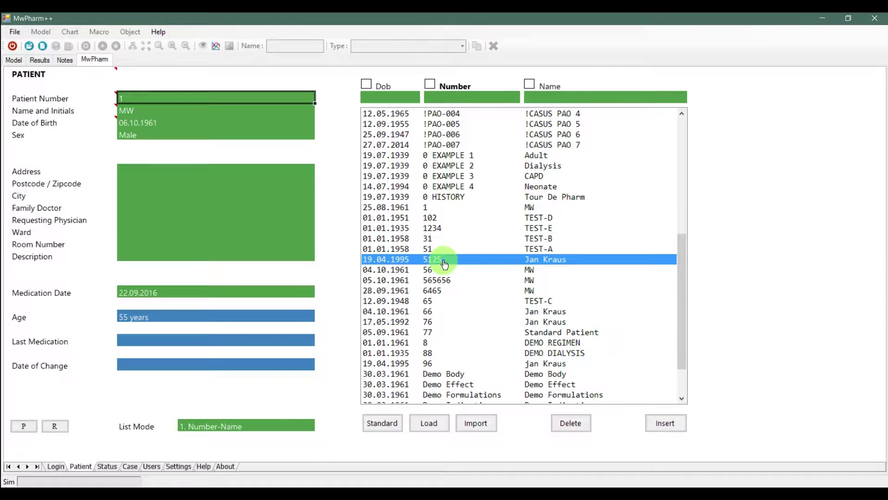
left_click(436, 425)
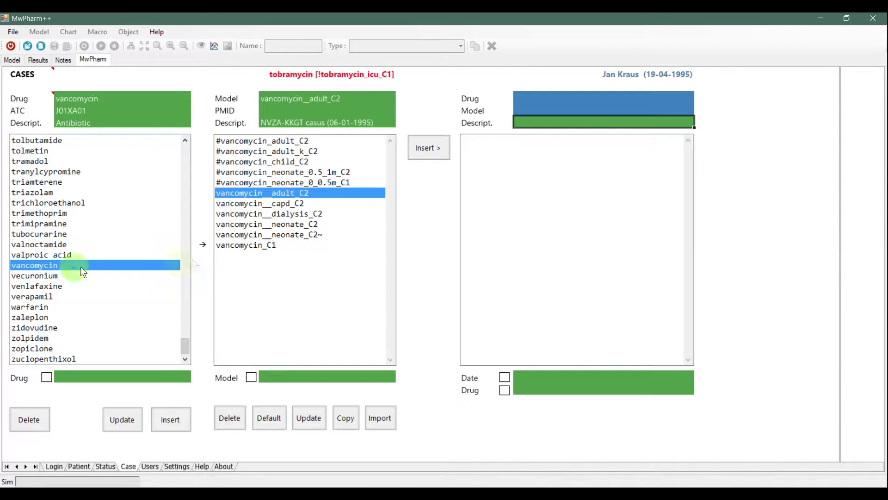
left_click(309, 142)
left_click(320, 151)
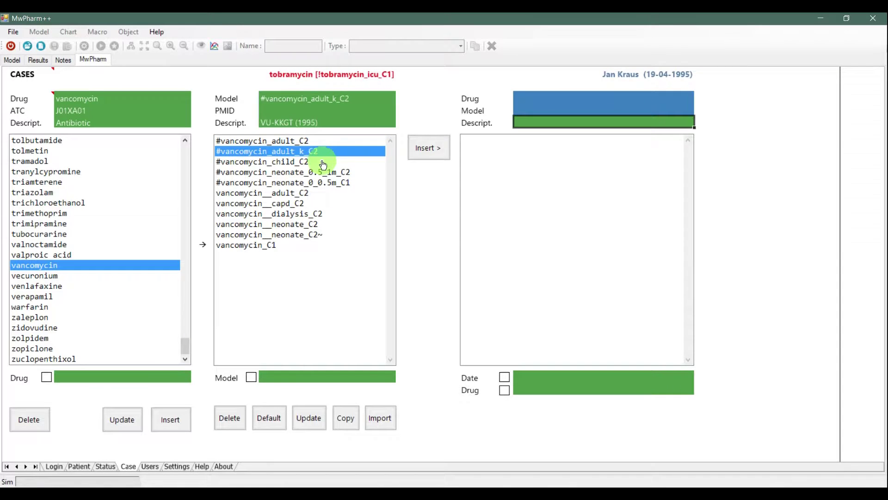
left_click(323, 161)
left_click(323, 172)
left_click(322, 183)
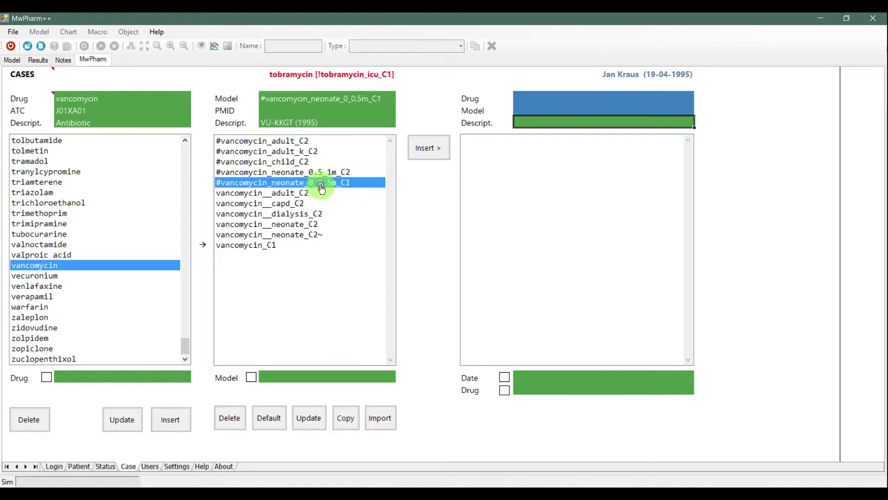
left_click(311, 203)
left_click(310, 193)
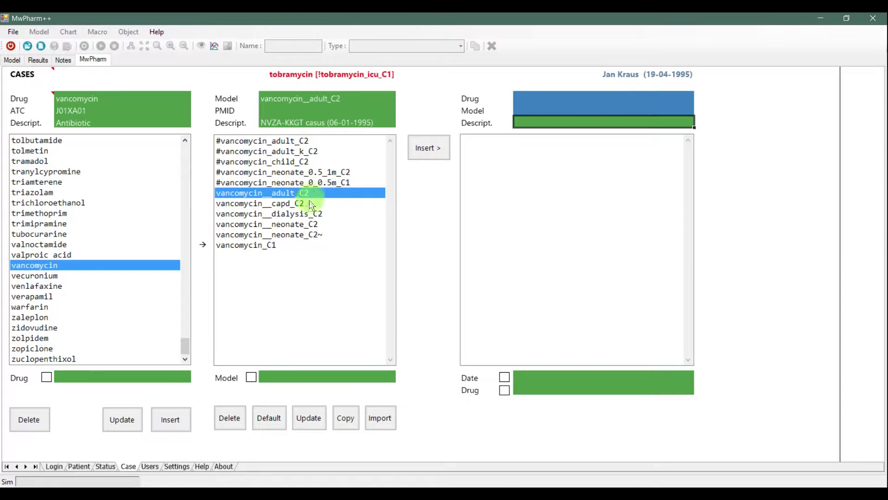
left_click(305, 213)
left_click(305, 224)
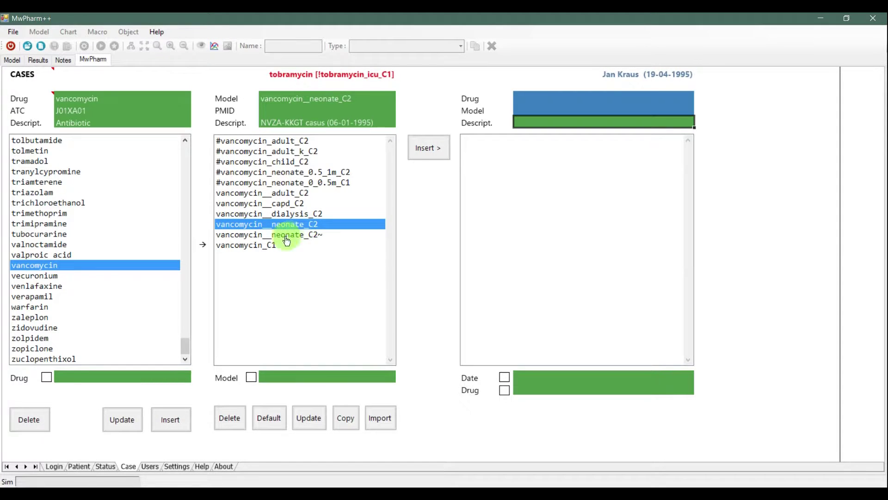
left_click(285, 236)
left_click(249, 248)
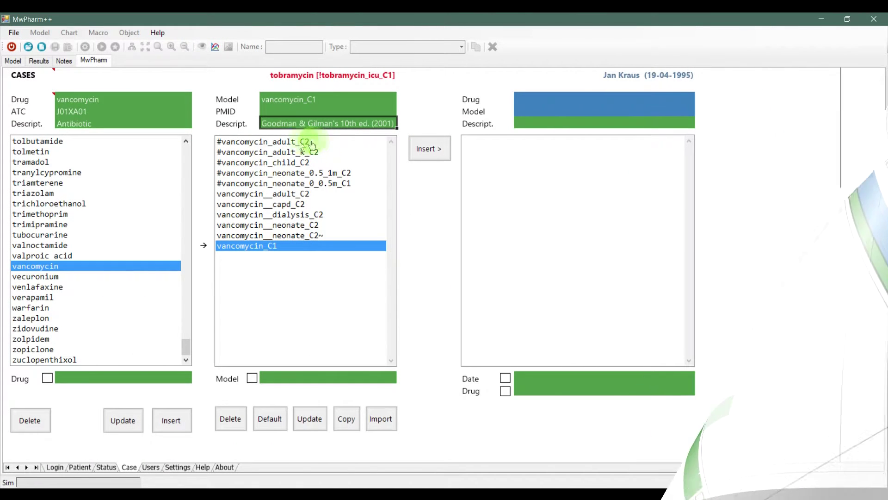
left_click(290, 143)
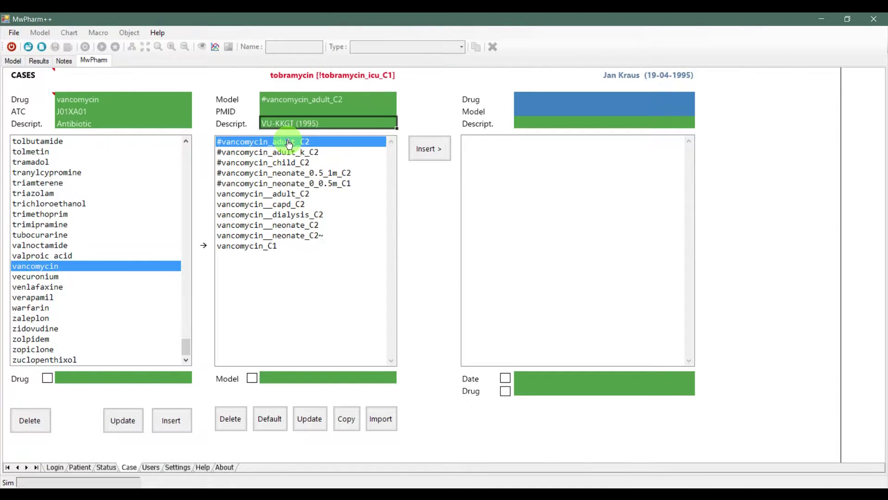
left_click(283, 194)
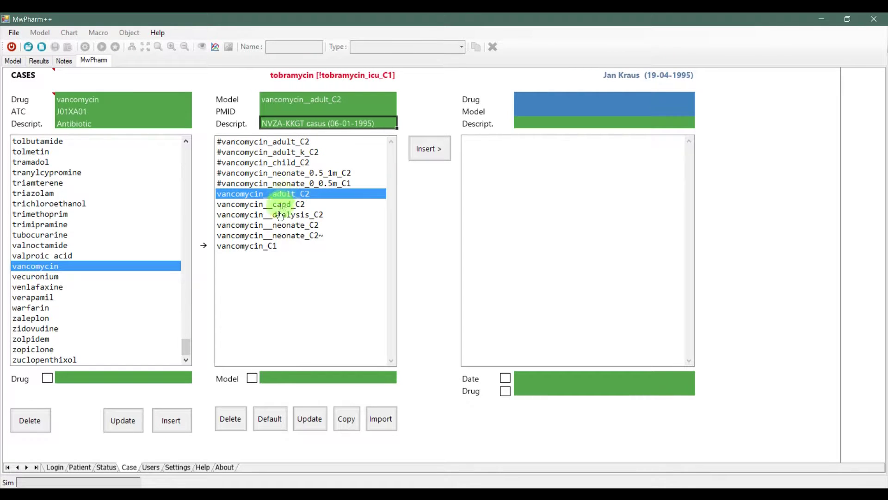
left_click(268, 250)
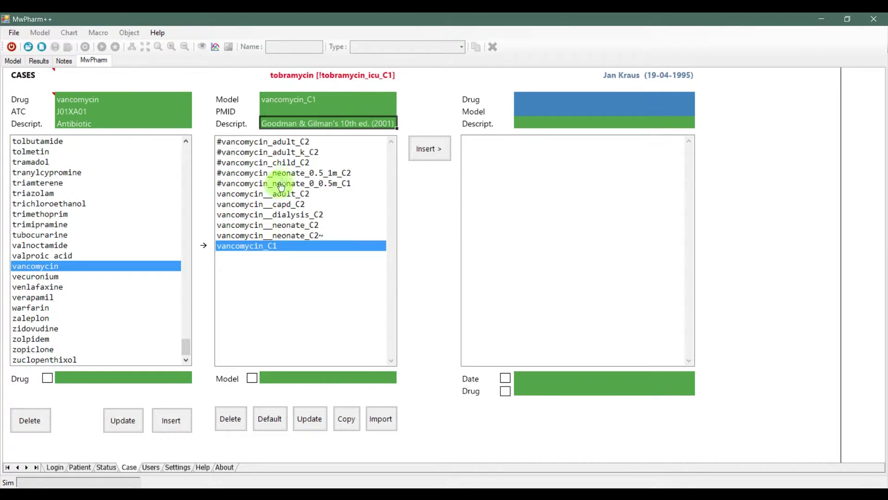
left_click(298, 143)
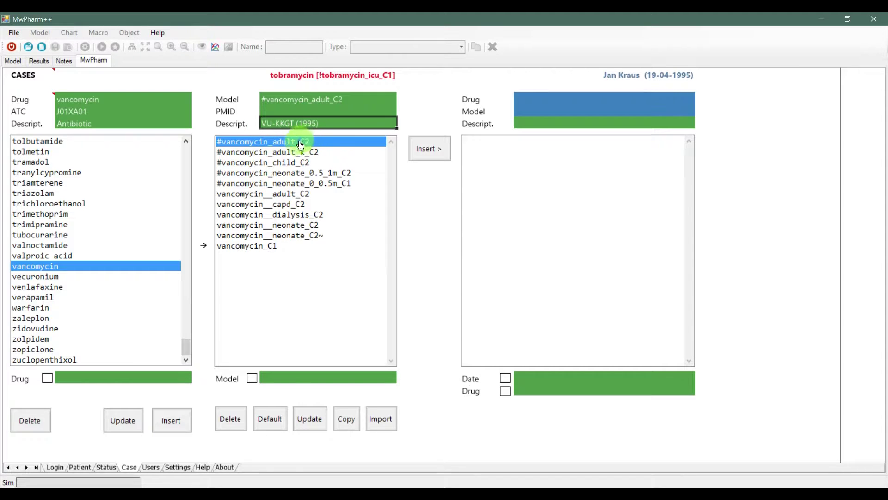
left_click(295, 194)
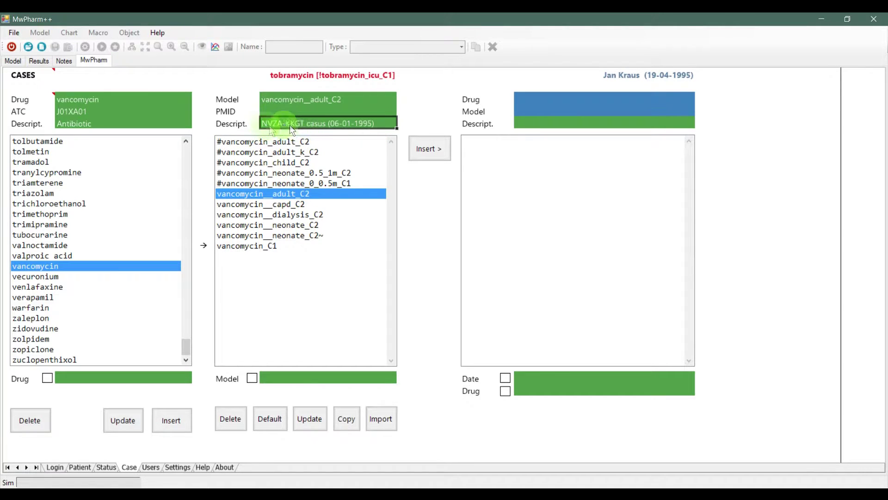
left_click(263, 250)
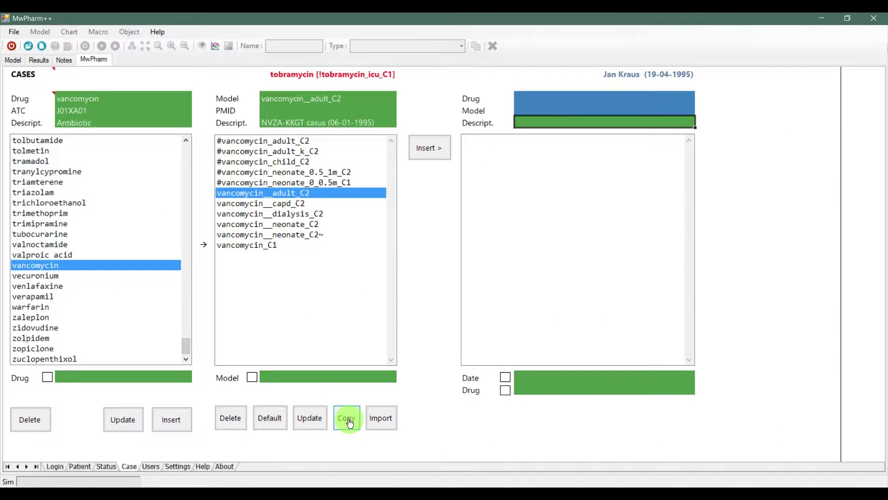
Step: Copy vancomycin__adult_C2, save the copy as Here_you_input_the_name, and open its History
left_click(349, 422)
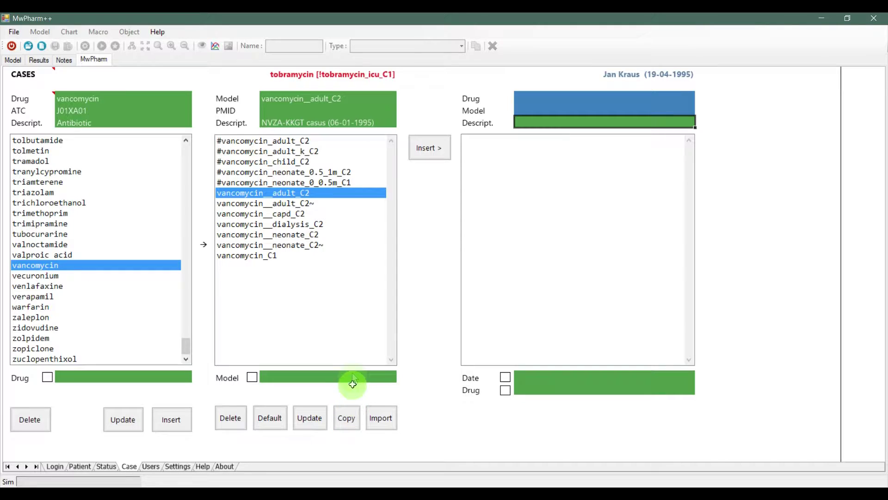
left_click(300, 205)
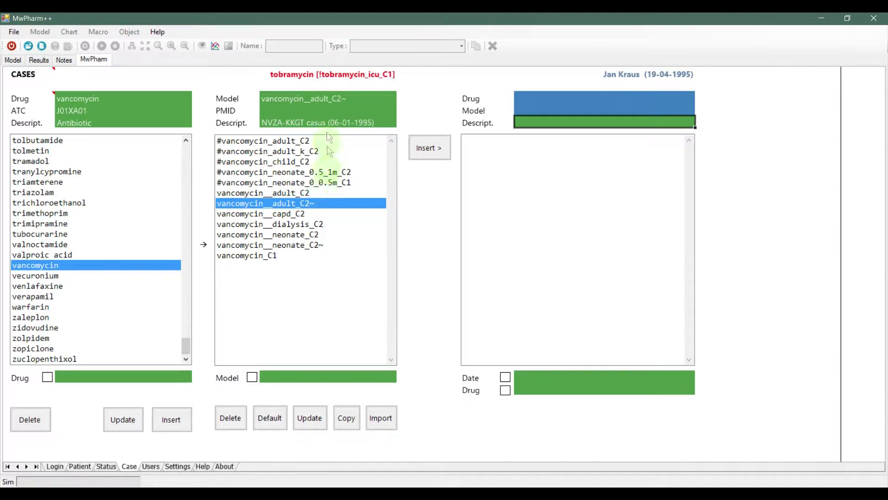
left_click(336, 99)
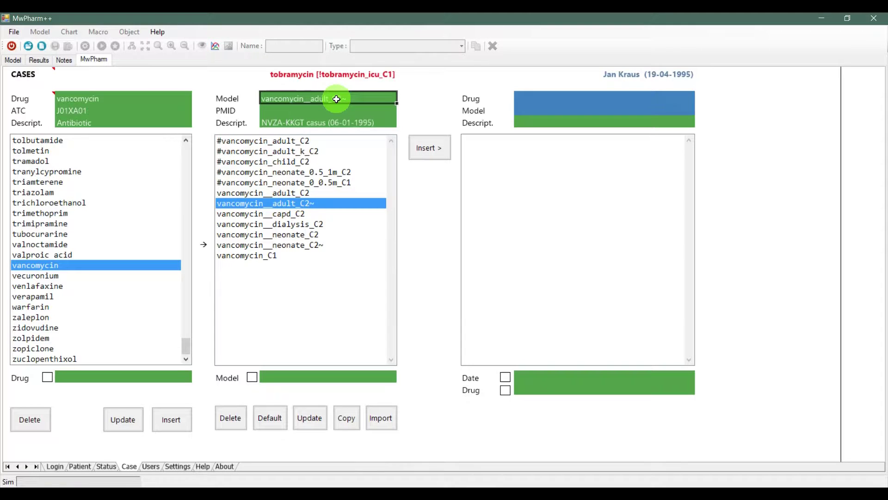
type("Here_you_input_the_name")
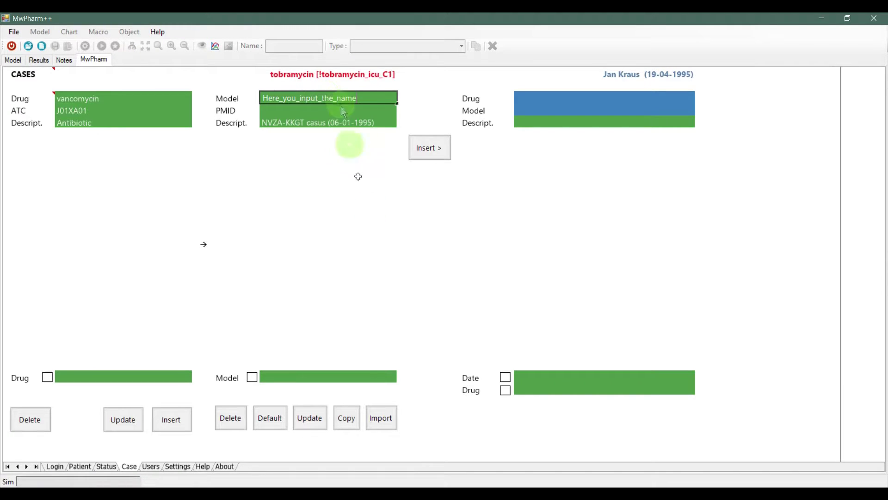
left_click(311, 420)
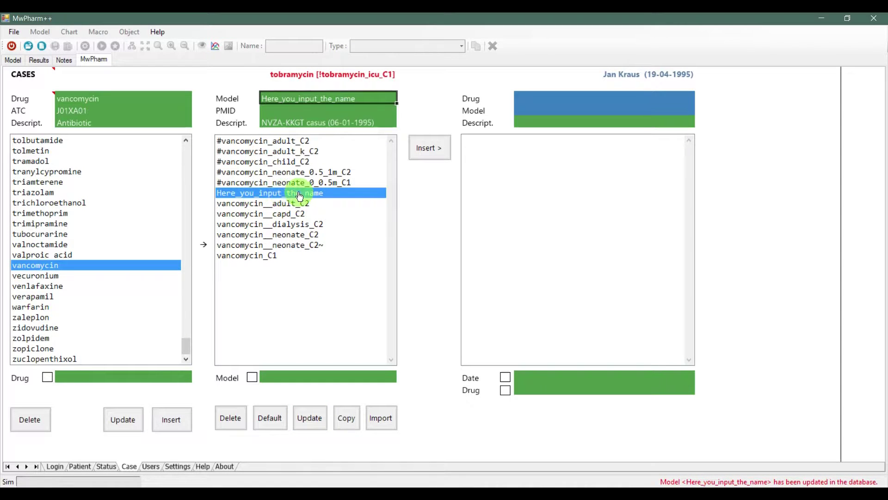
double_click(317, 341)
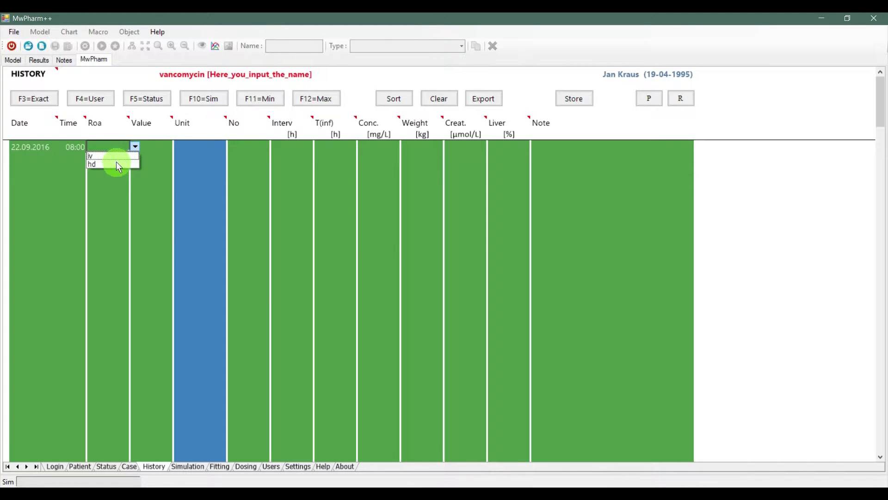
Step: Fill the history grid: iv route, a 9 mg/L level on 23.09.2016 09:00, and a 24.09.2016 row with 1000
left_click(154, 146)
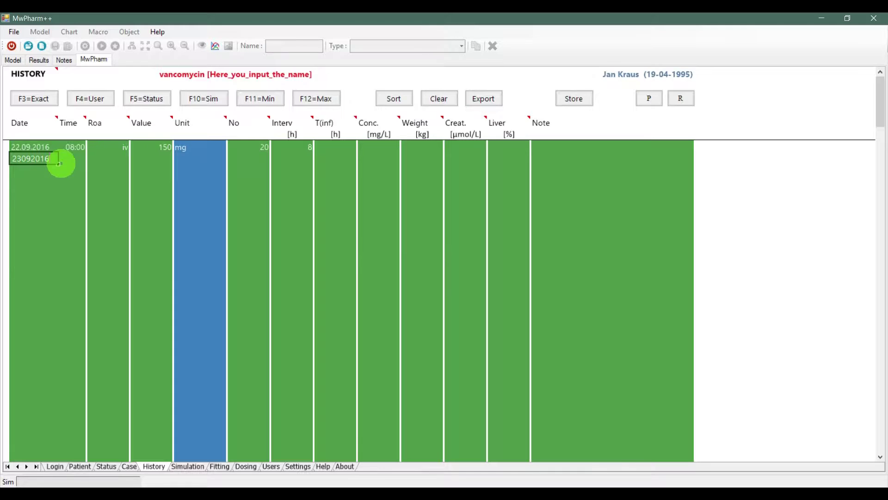
left_click(63, 162)
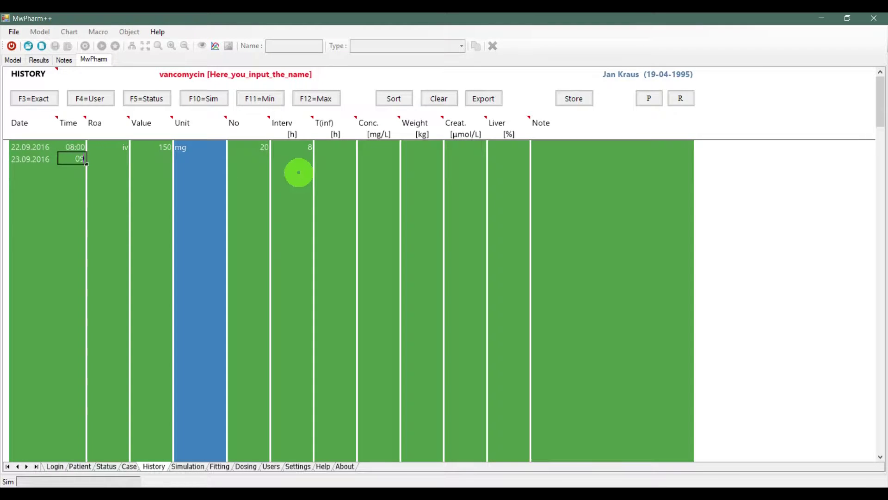
left_click(396, 162)
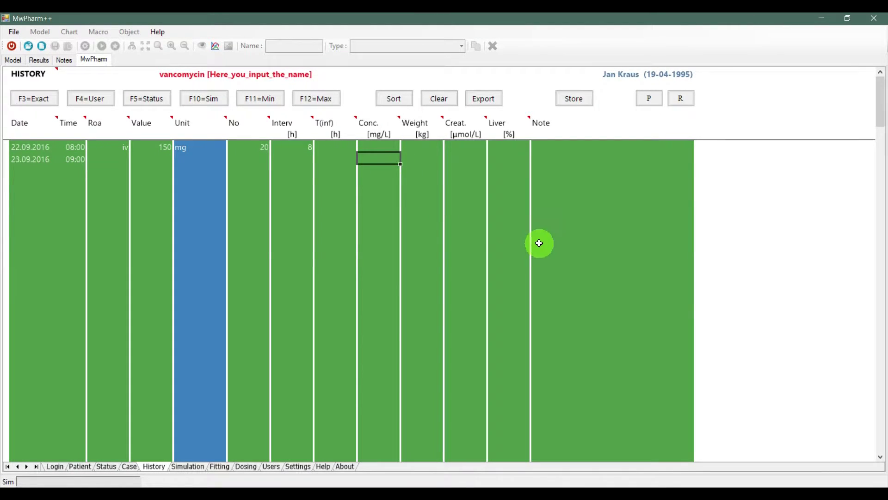
type("9")
left_click(24, 170)
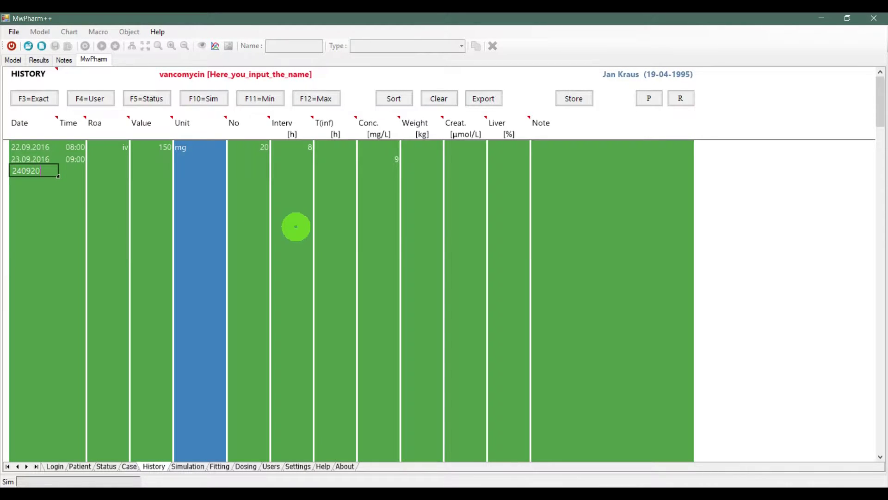
key("Tab")
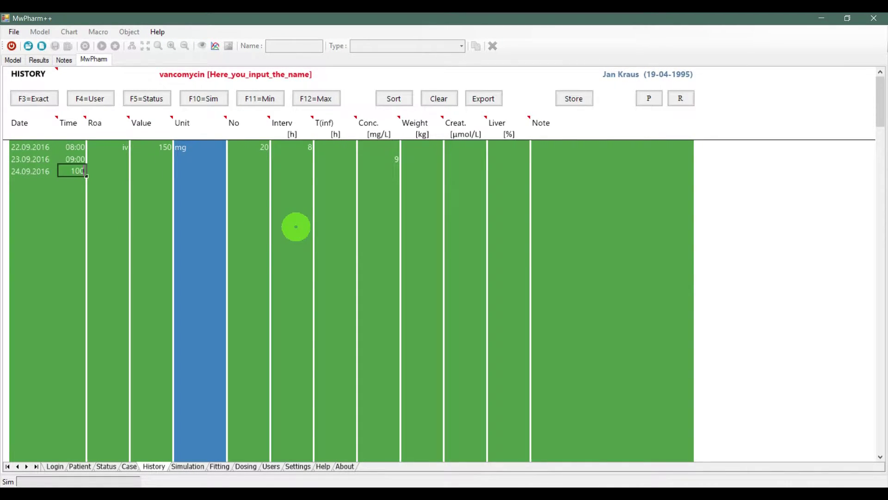
type("1000")
left_click(388, 172)
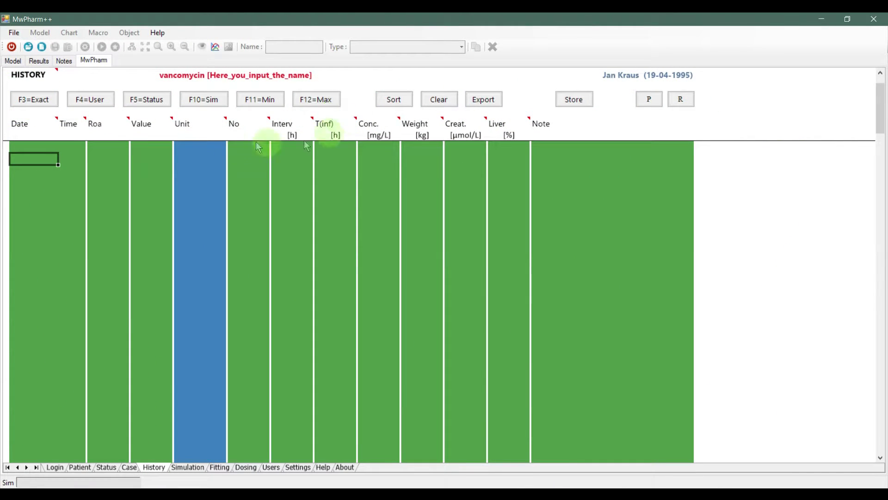
Step: Compute exact and user dosing advice, add weight 105, creatinine 94, liver 95, and run the simulation
left_click(38, 100)
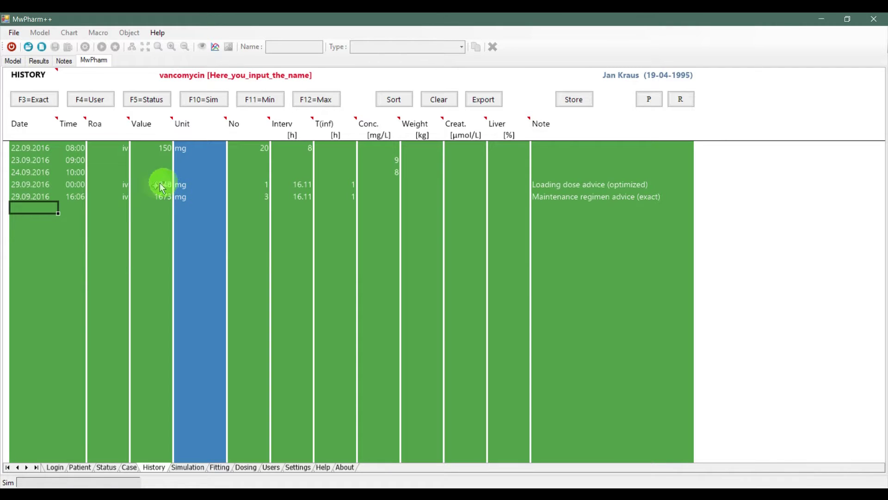
left_click(98, 105)
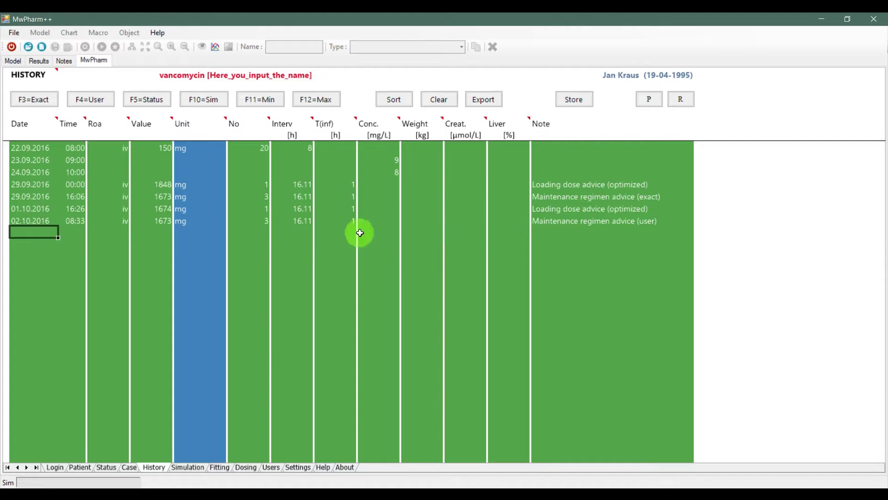
left_click(249, 467)
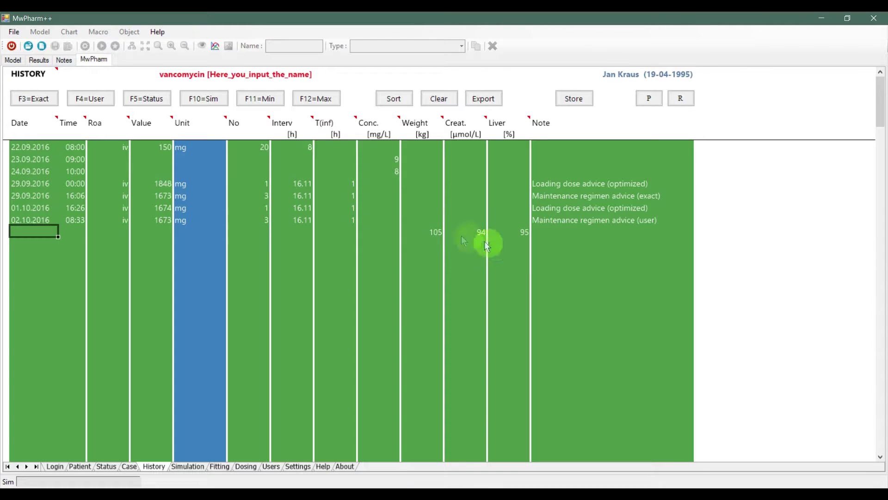
left_click(198, 99)
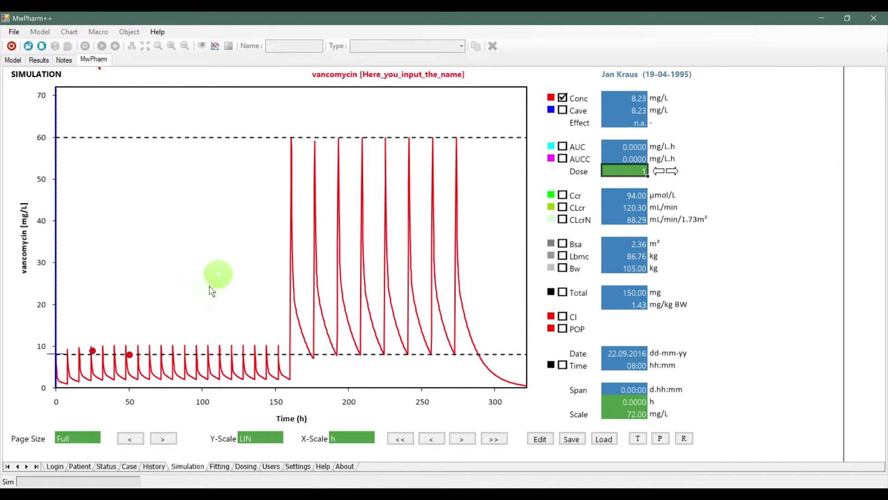
Step: Clear all rows from the vancomycin history table
left_click(154, 466)
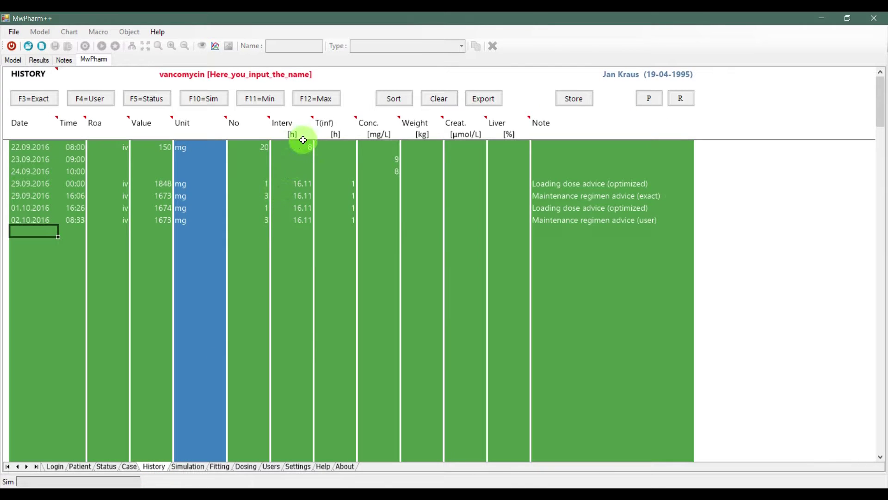
left_click(453, 102)
left_click(439, 278)
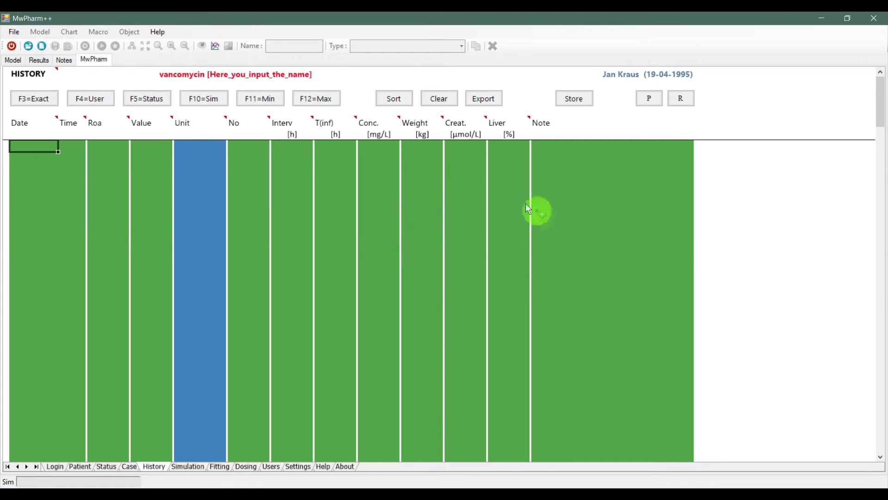
Step: Cancel an export, store the patient record in the database, and print the History page
left_click(484, 106)
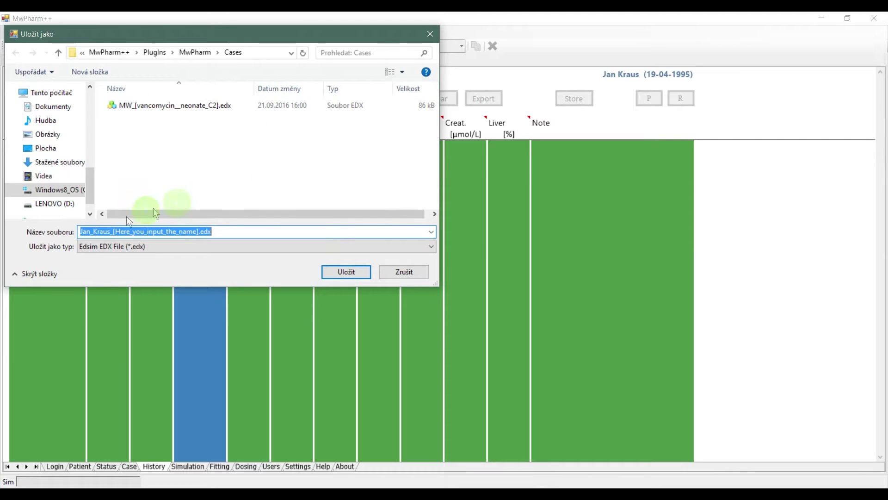
left_click(431, 30)
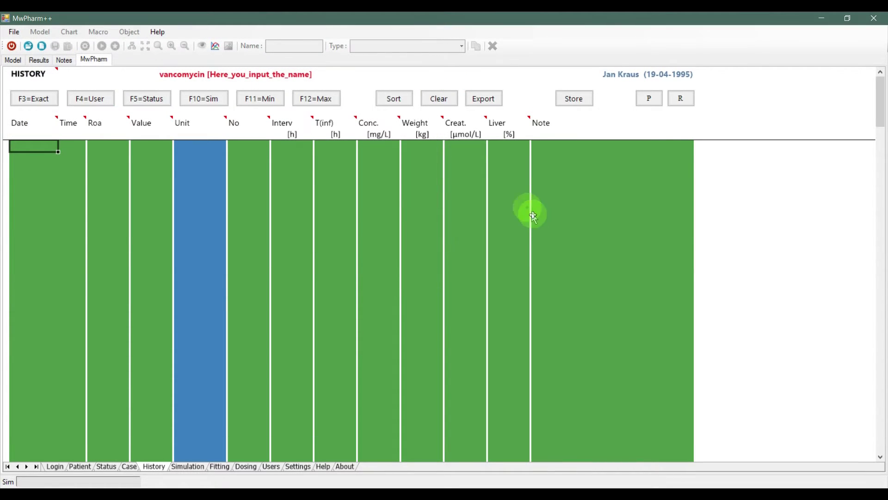
left_click(576, 98)
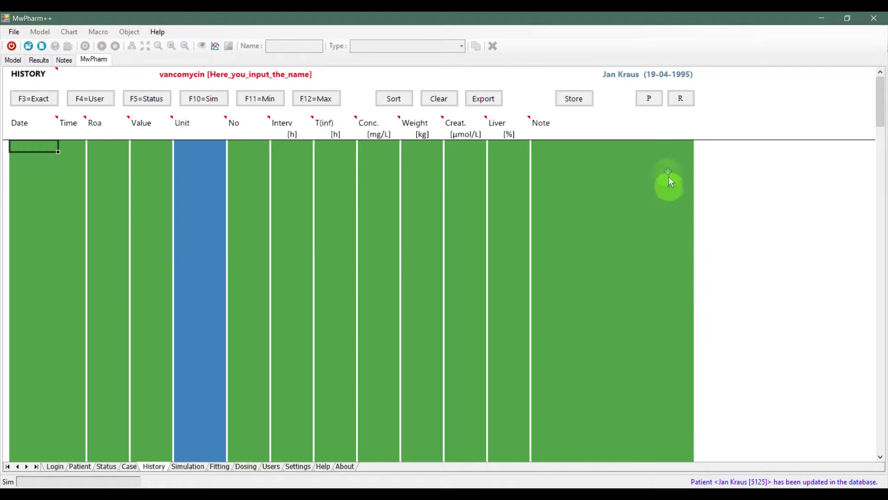
left_click(653, 99)
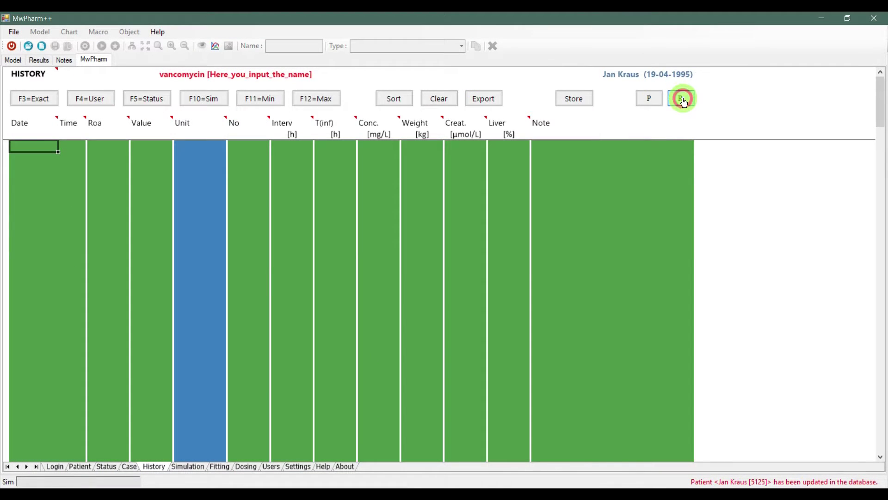
Step: Generate the Medication History PDF report, review it in Acrobat Reader, and close it
left_click(682, 99)
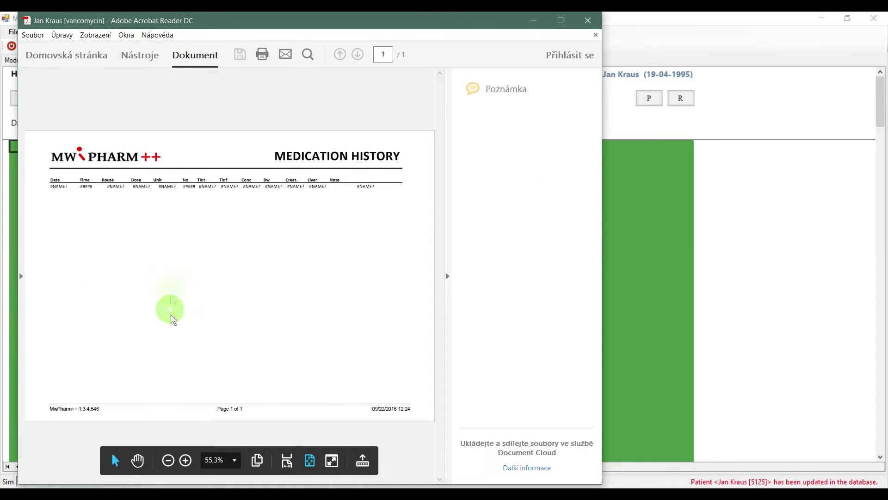
left_click(588, 21)
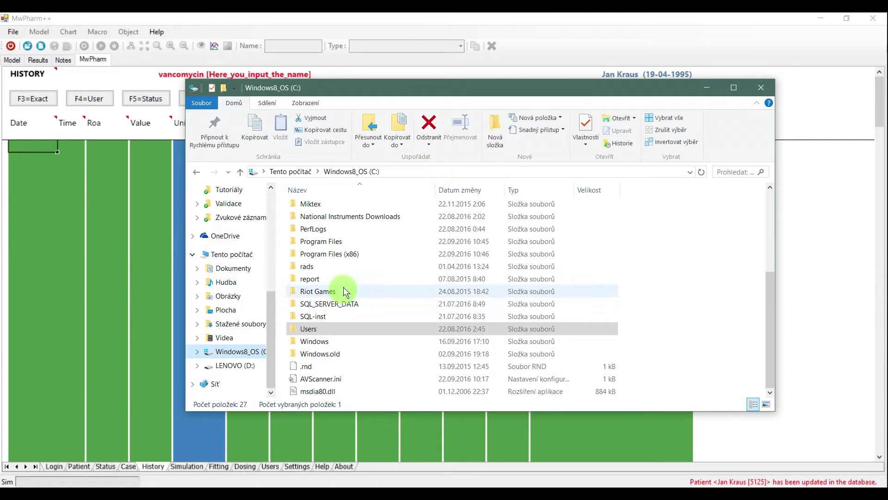
Step: Browse to C:\Mediware\MwPharm++\PlugIns\MwPharm\Reports\Templates and select HisReport.xls
scroll(319, 233, "up", 1)
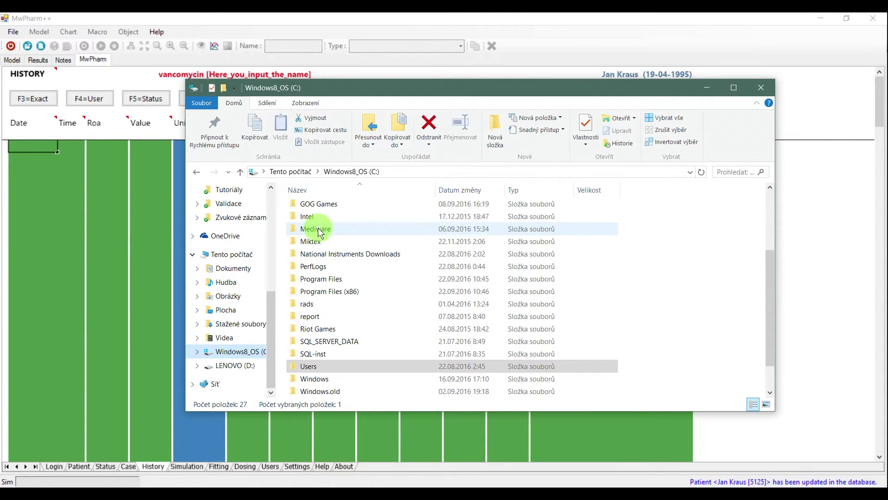
double_click(326, 229)
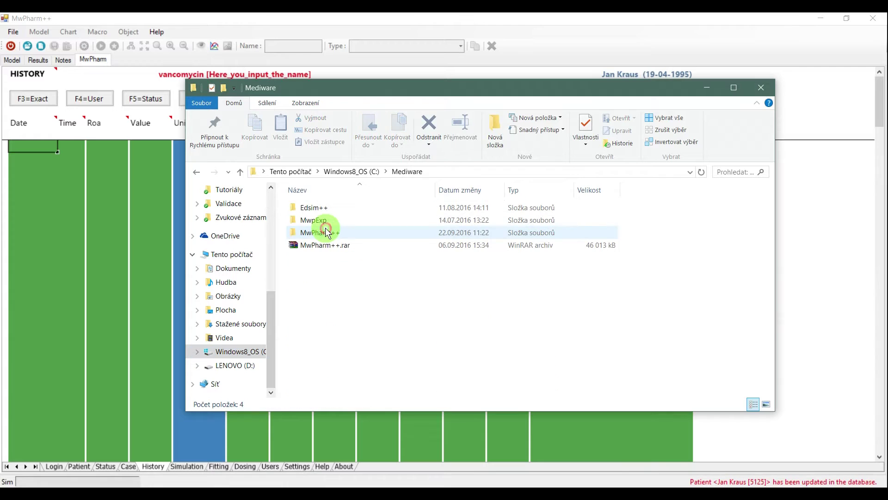
double_click(326, 231)
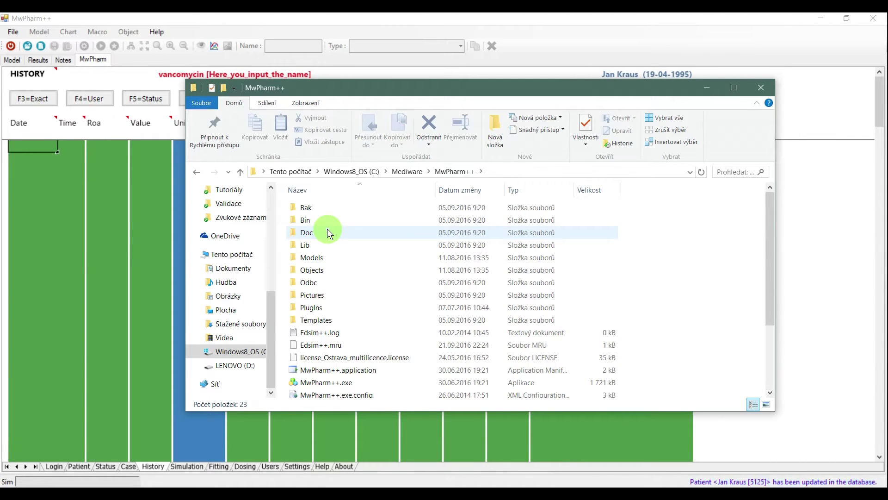
double_click(319, 307)
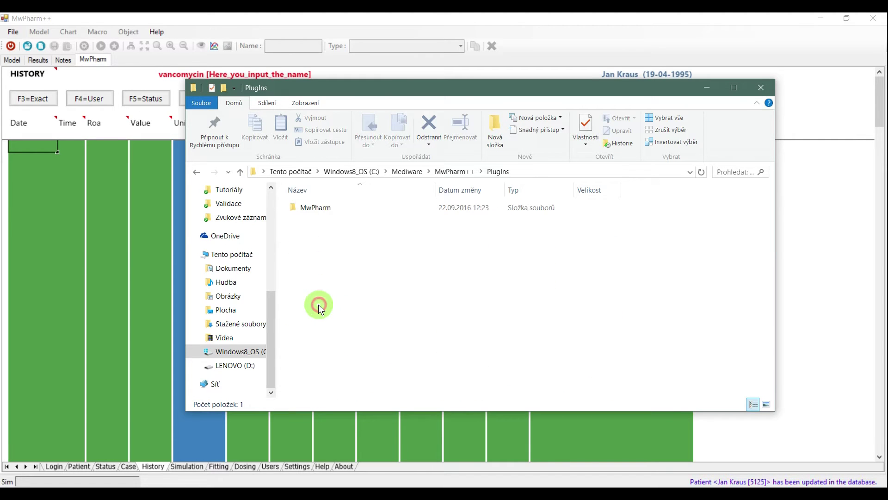
double_click(318, 207)
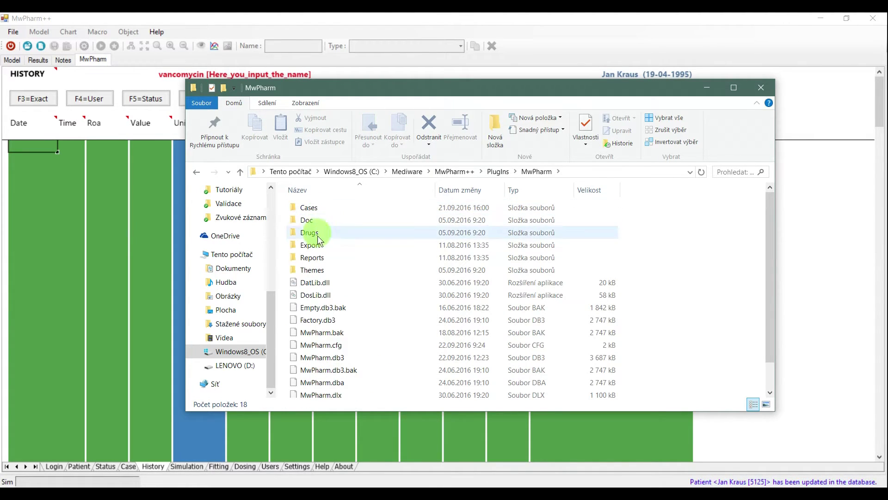
double_click(319, 258)
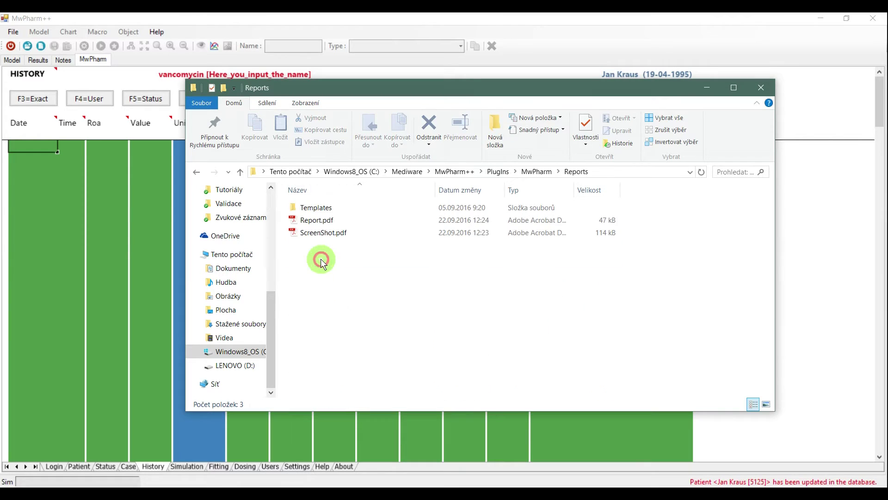
double_click(318, 207)
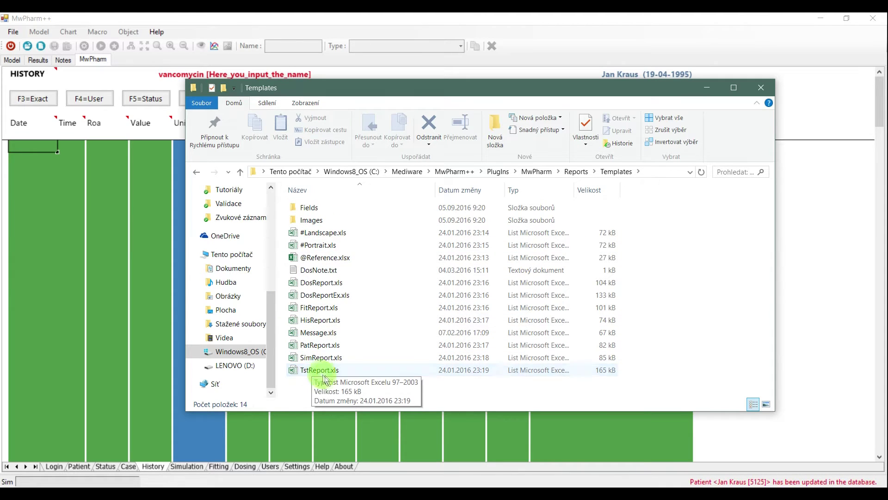
left_click(328, 322)
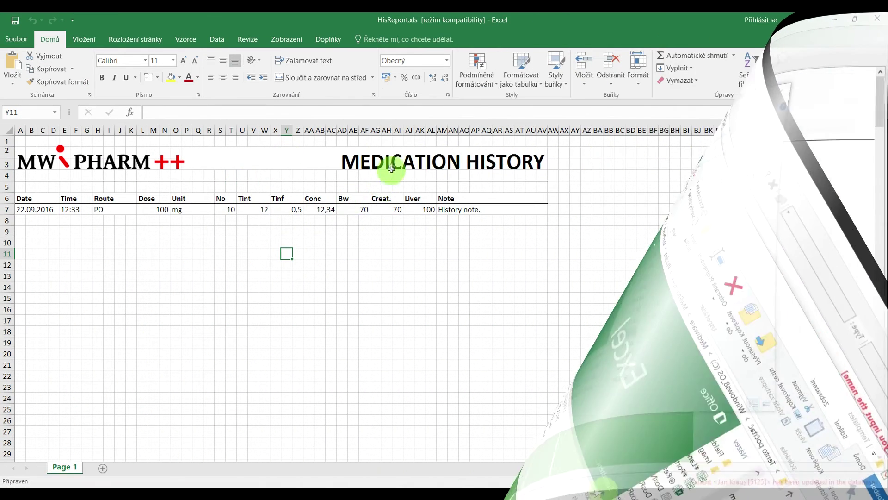
Step: Retitle the heading 'You can change this', copy the MW PHARM++ logo alongside, and regenerate the report
left_click(398, 155)
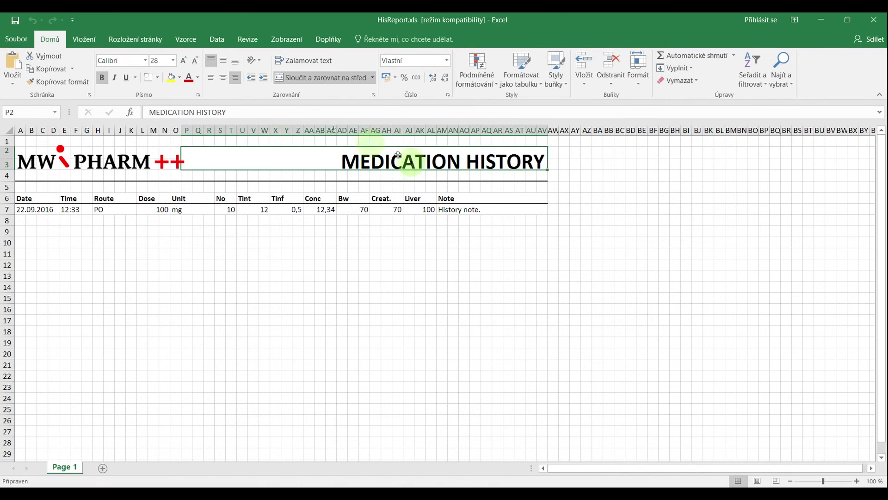
triple_click(254, 111)
type("You can change this")
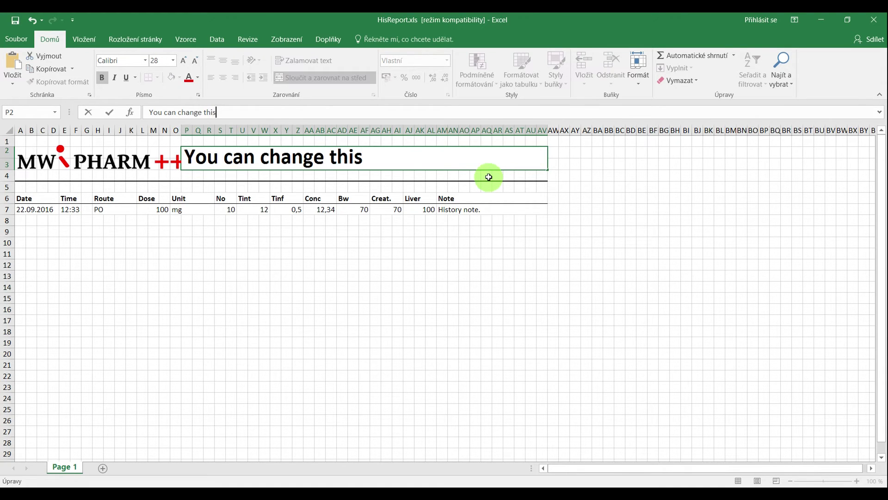
left_click(474, 241)
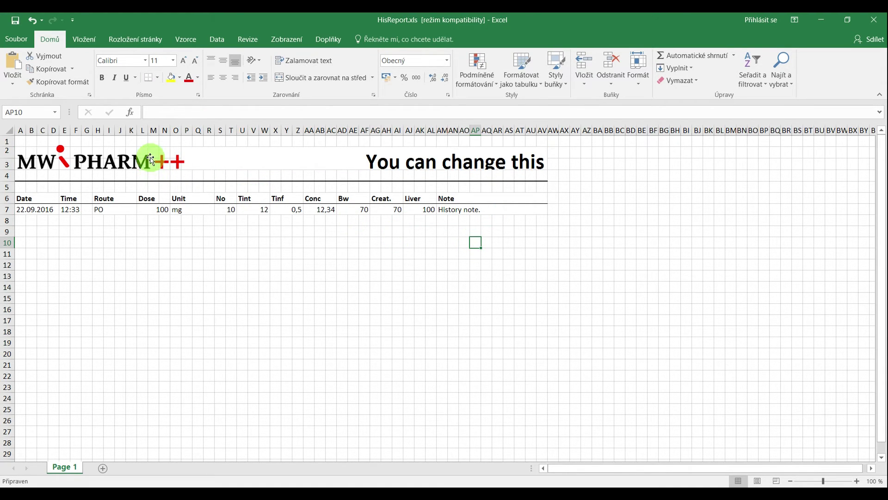
left_click_drag(150, 159, 75, 163)
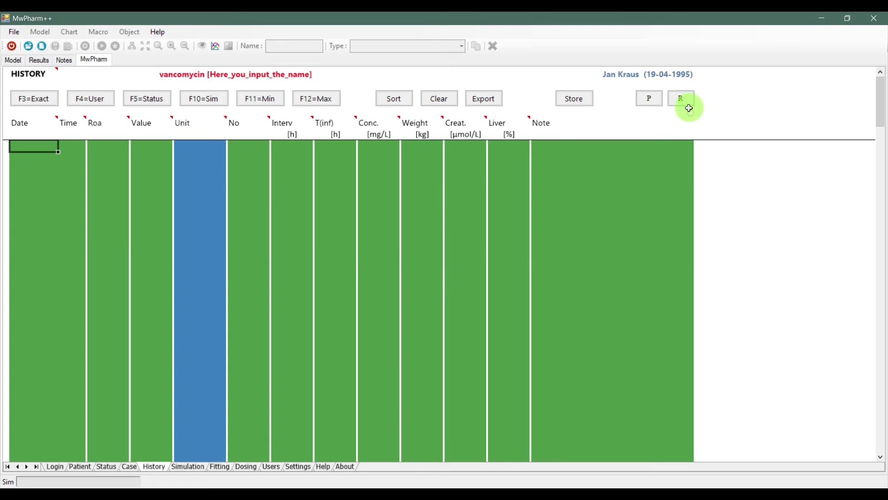
left_click(689, 108)
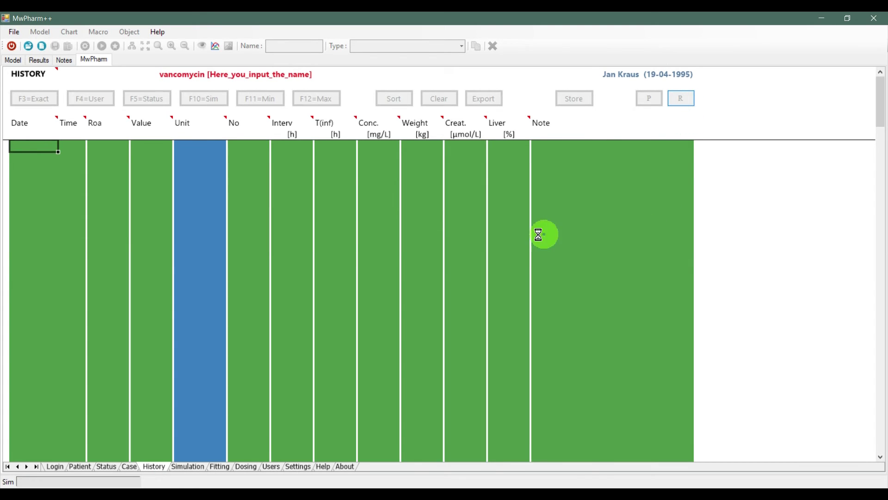